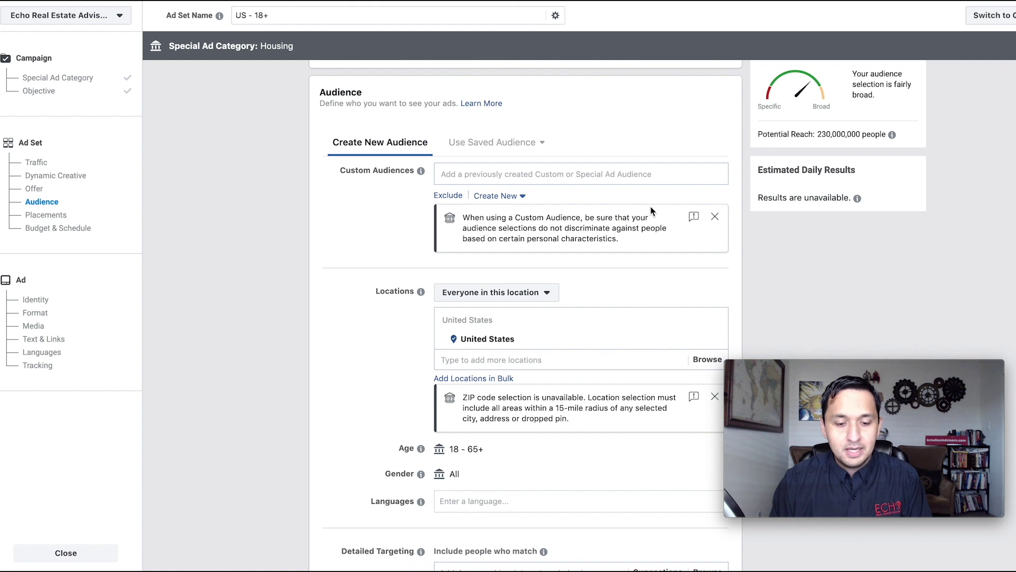
# Review the ad set's audience settings, from custom audiences and locations through age, gender and detailed targeting.
pyautogui.scroll(-1, 529, 240)
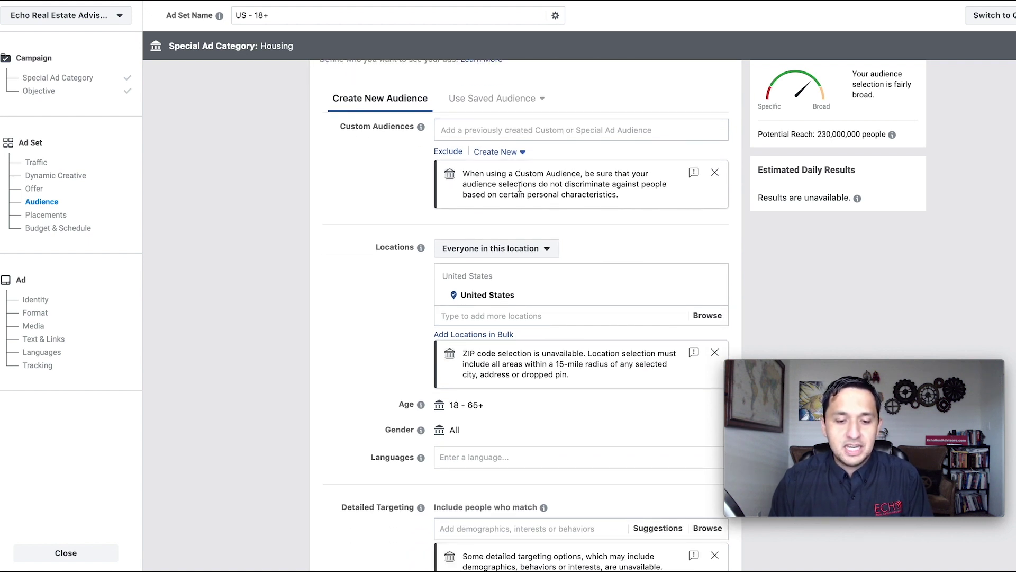
pyautogui.scroll(1, 518, 172)
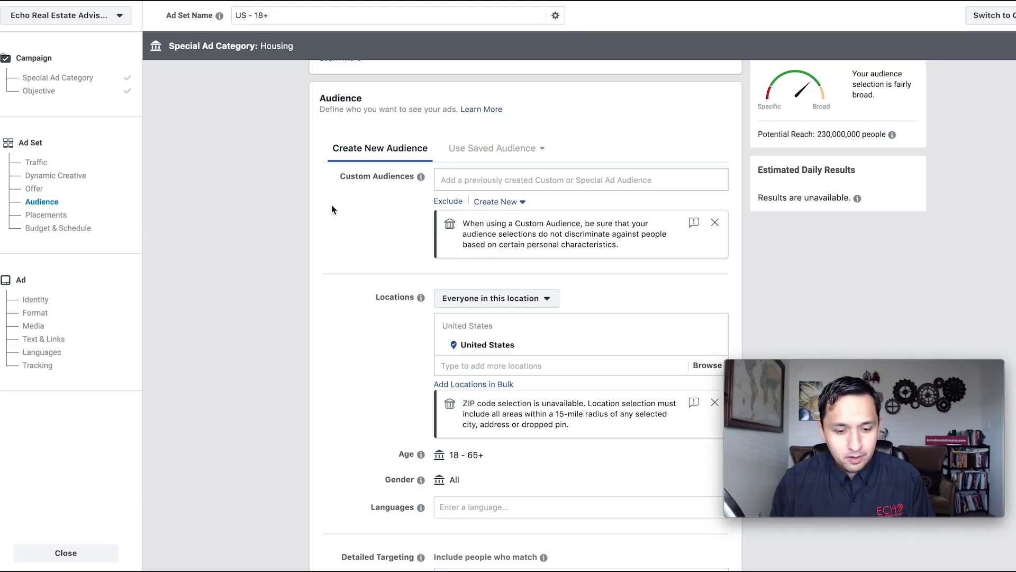
pyautogui.scroll(-1, 332, 210)
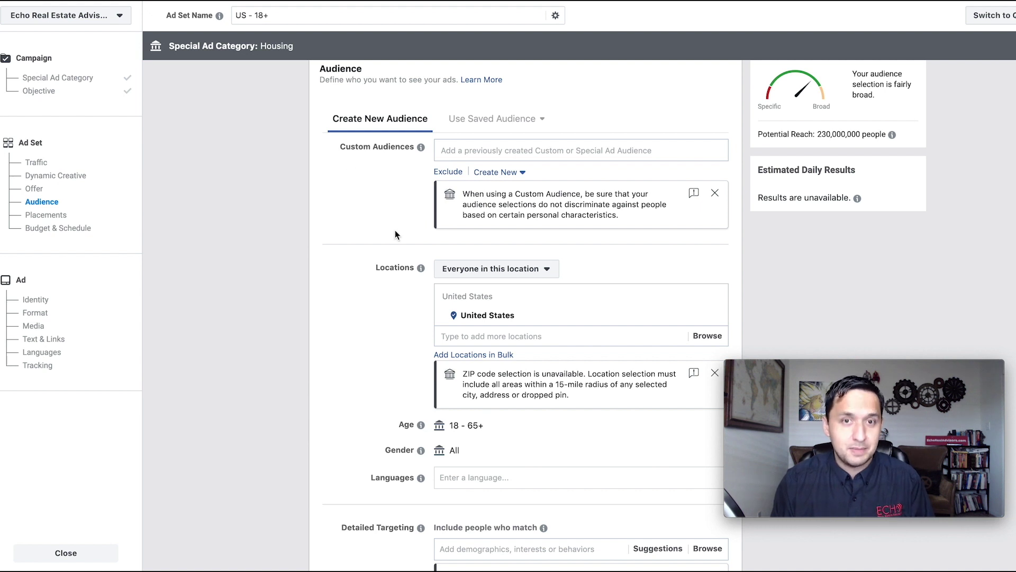
pyautogui.scroll(-4, 395, 229)
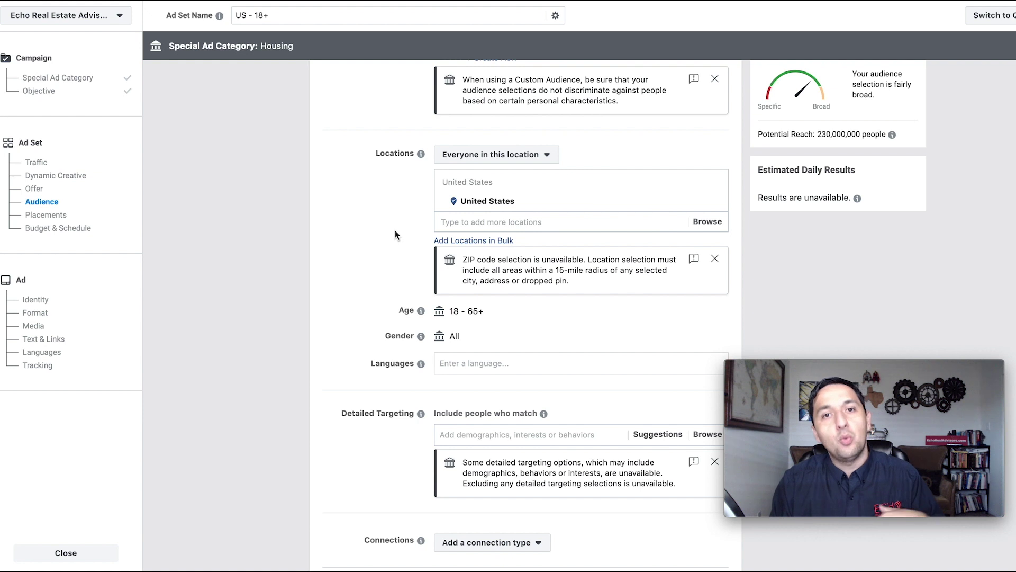
pyautogui.scroll(-1, 395, 230)
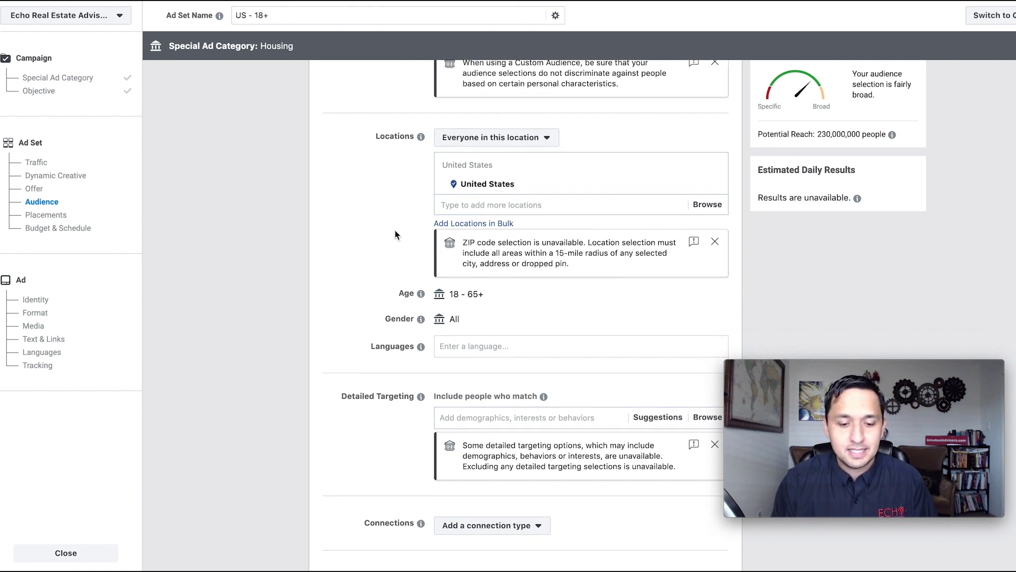
pyautogui.scroll(3, 394, 229)
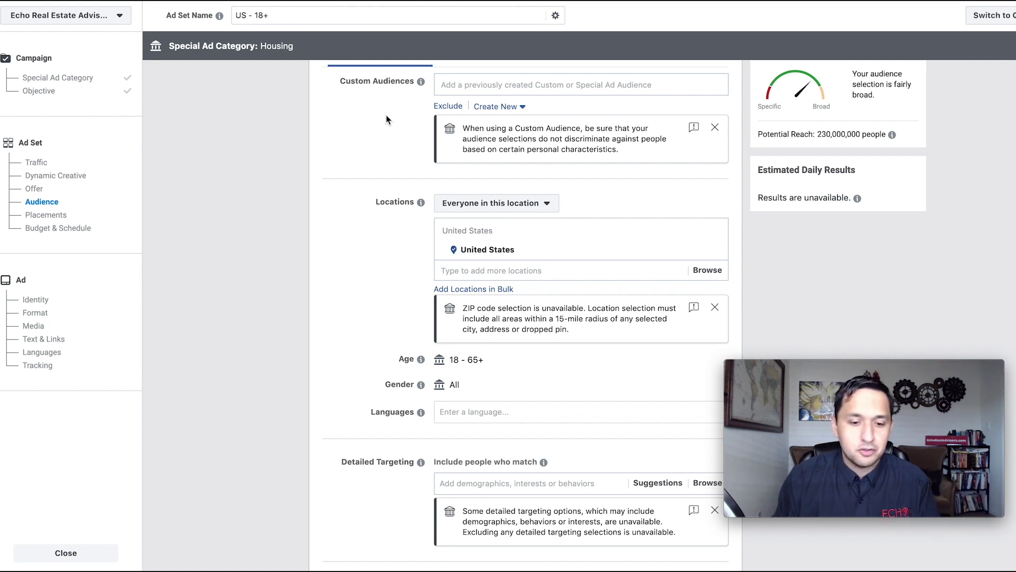
pyautogui.scroll(-1, 386, 119)
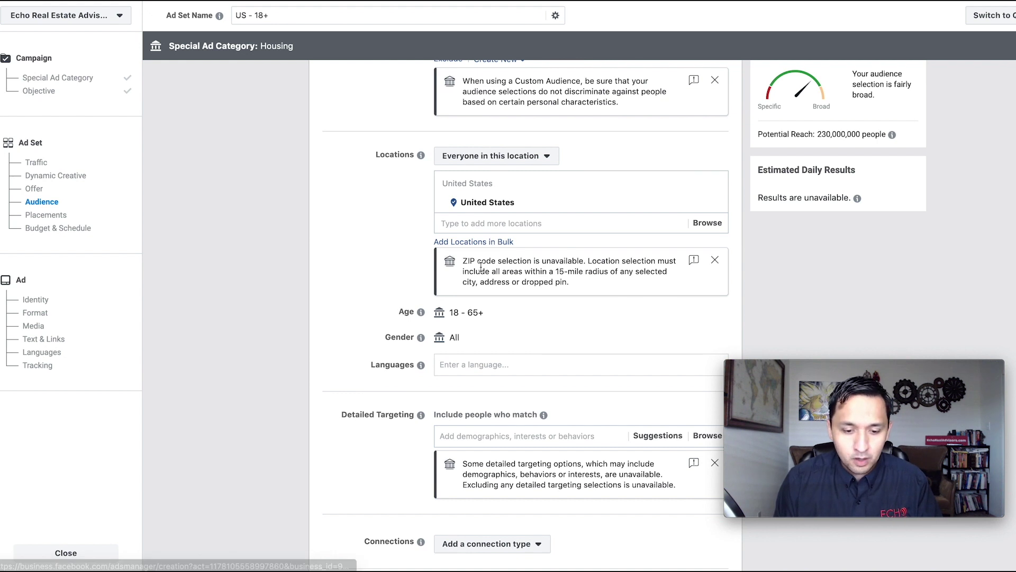
# Change the audience location from the whole country to Fort Worth, Texas, and check the city's radius options.
pyautogui.click(463, 227)
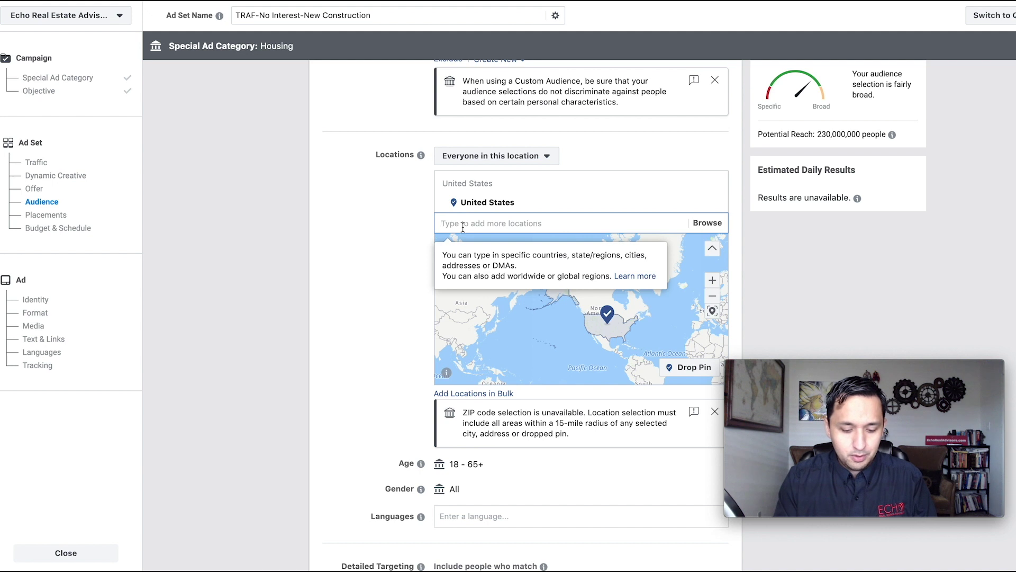
pyautogui.write('ft')
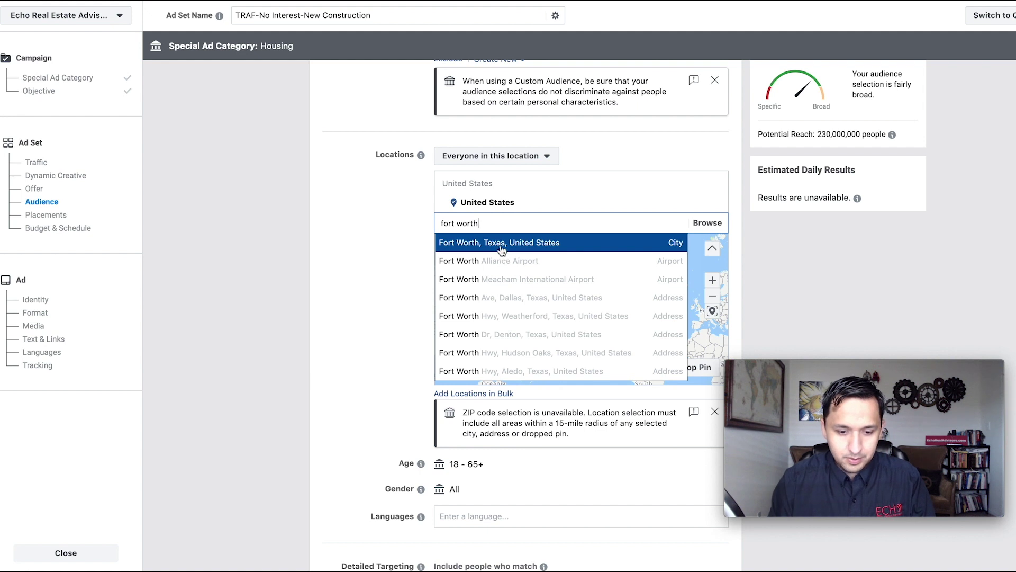
pyautogui.click(499, 243)
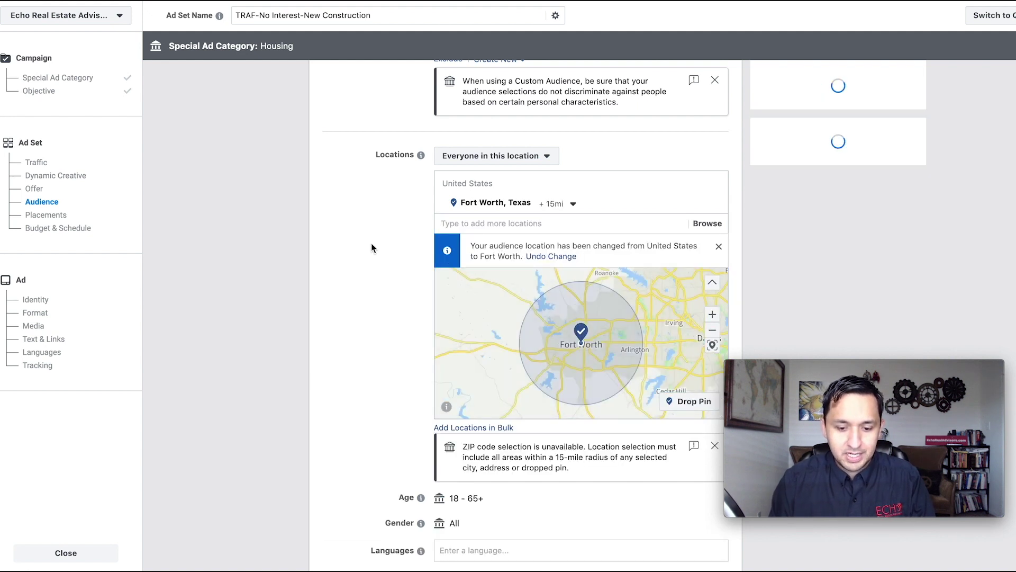
pyautogui.click(574, 205)
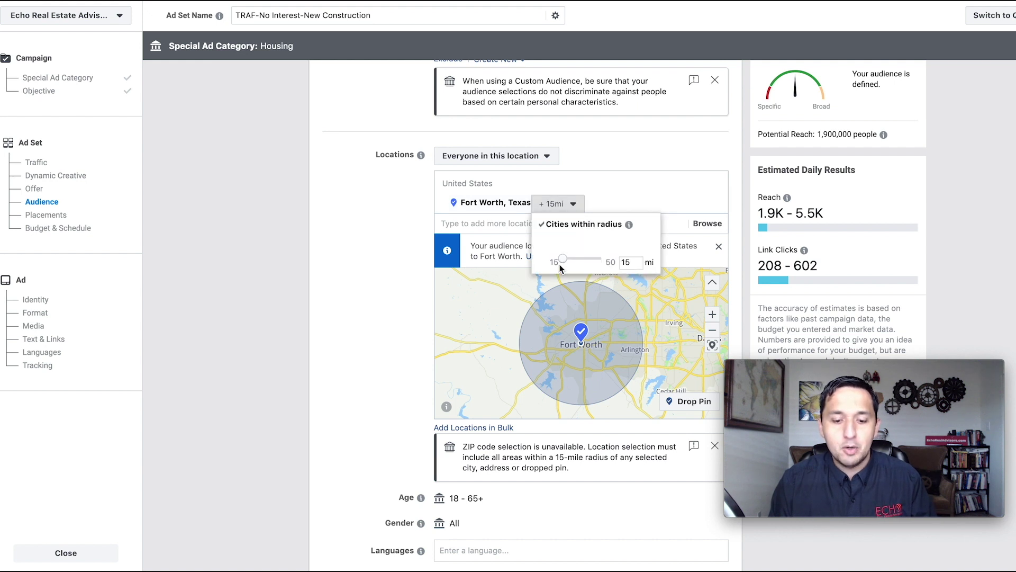
pyautogui.click(389, 300)
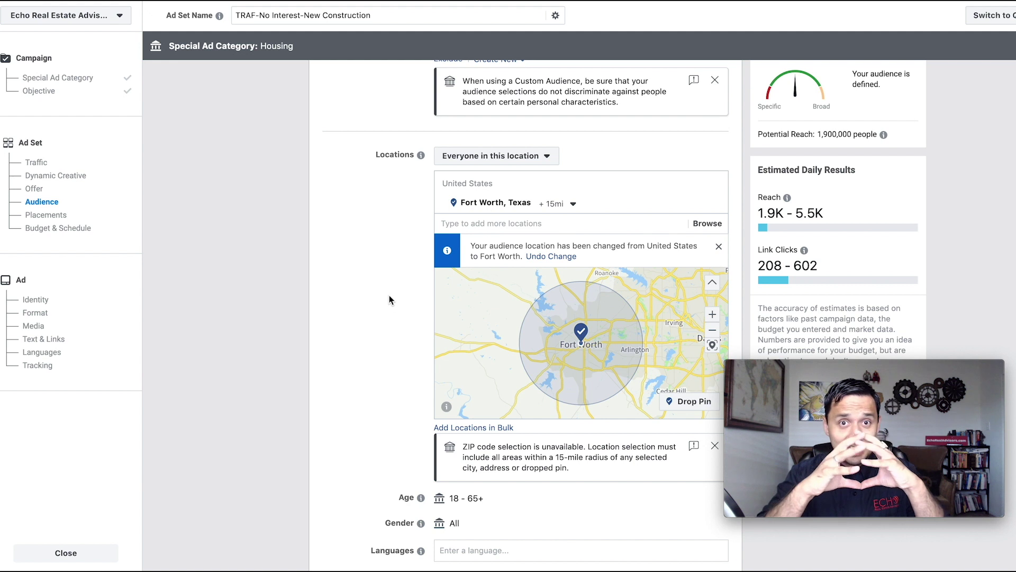
# Review the ad set's location restrictions, age, gender, languages and detailed targeting, along with its traffic settings.
pyautogui.scroll(-4, 388, 297)
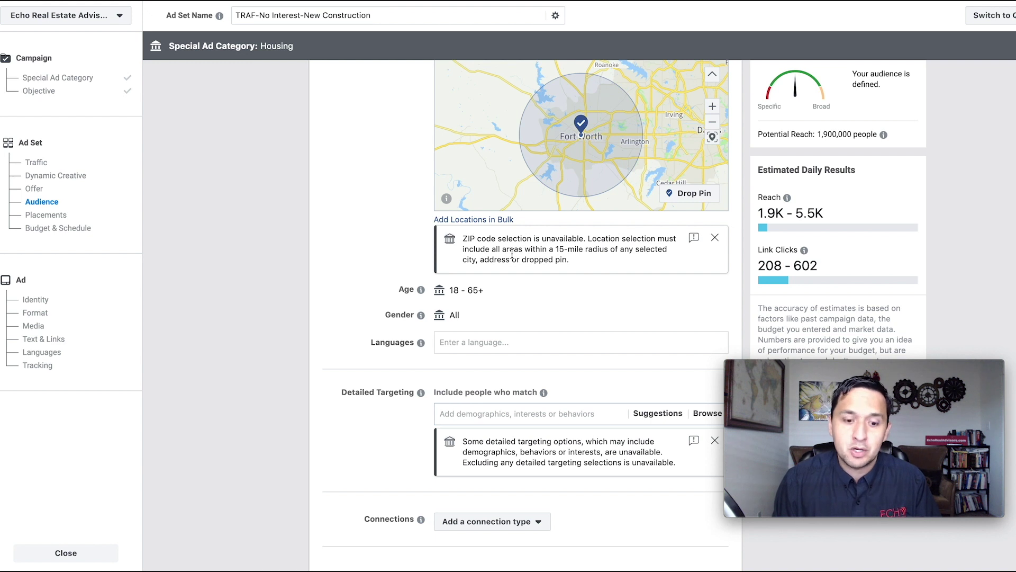
pyautogui.scroll(-1, 512, 254)
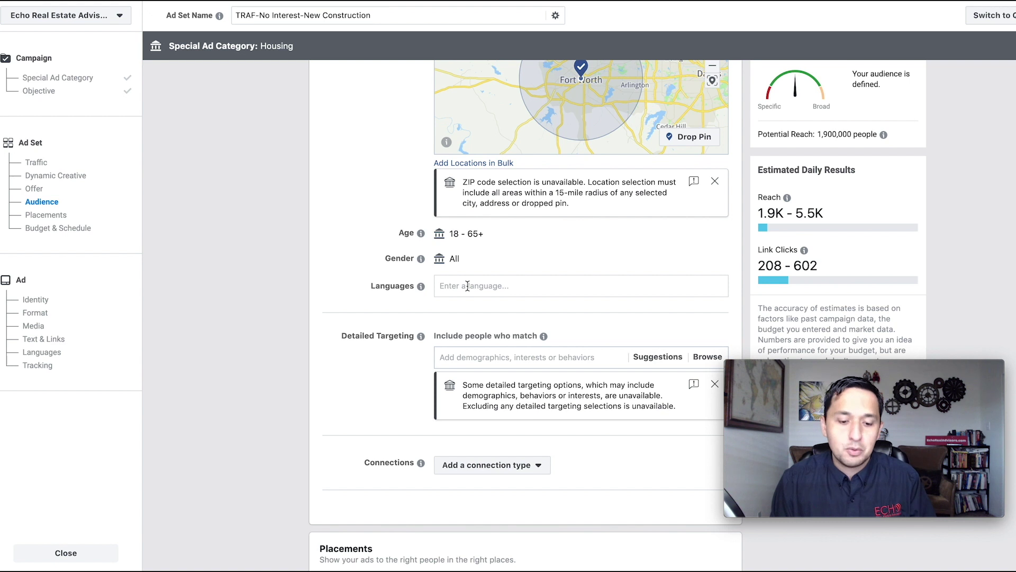
pyautogui.scroll(-3, 468, 285)
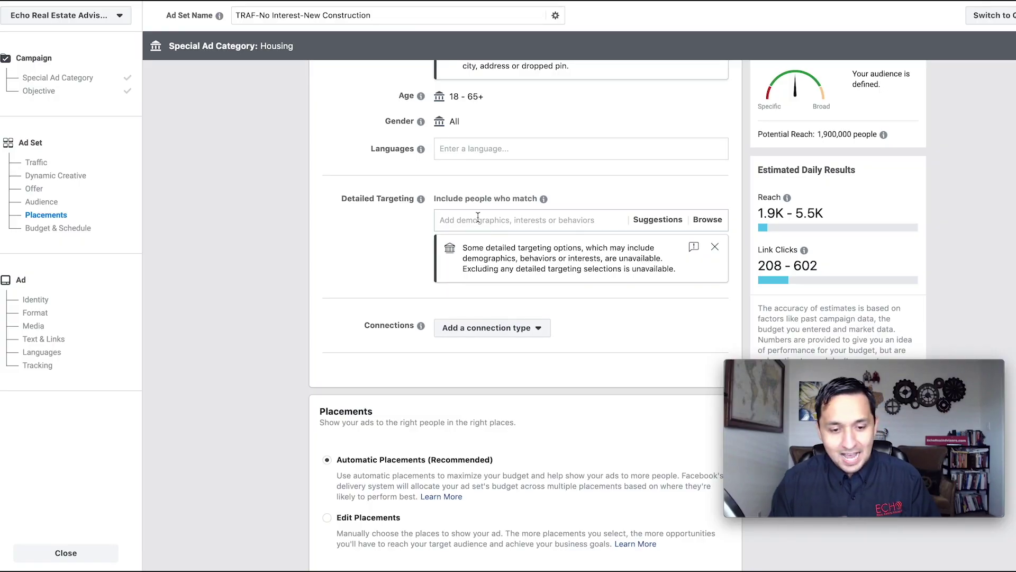
pyautogui.scroll(15, 478, 217)
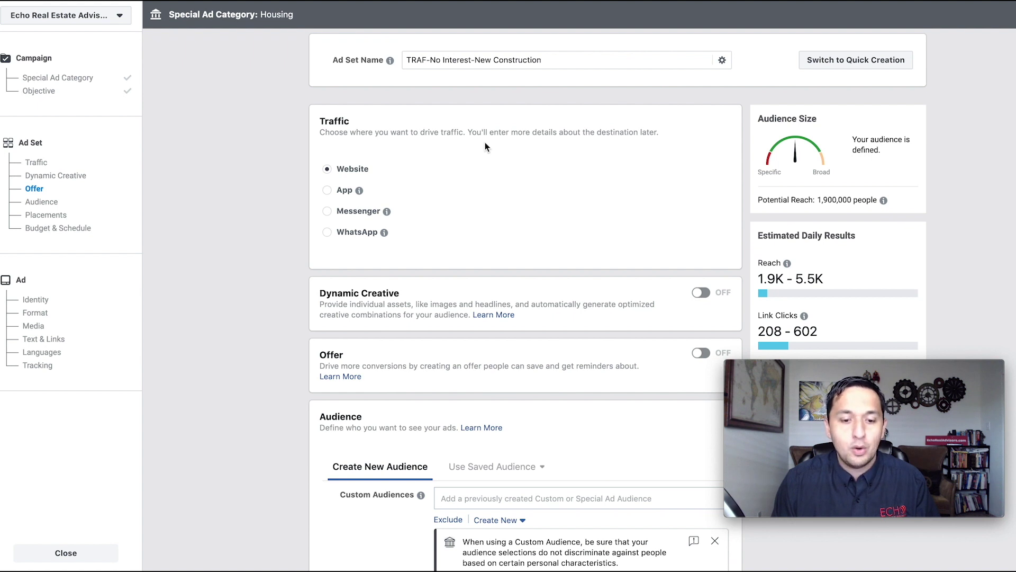
pyautogui.scroll(-20, 485, 142)
pyautogui.scroll(4, 484, 142)
pyautogui.scroll(5, 485, 142)
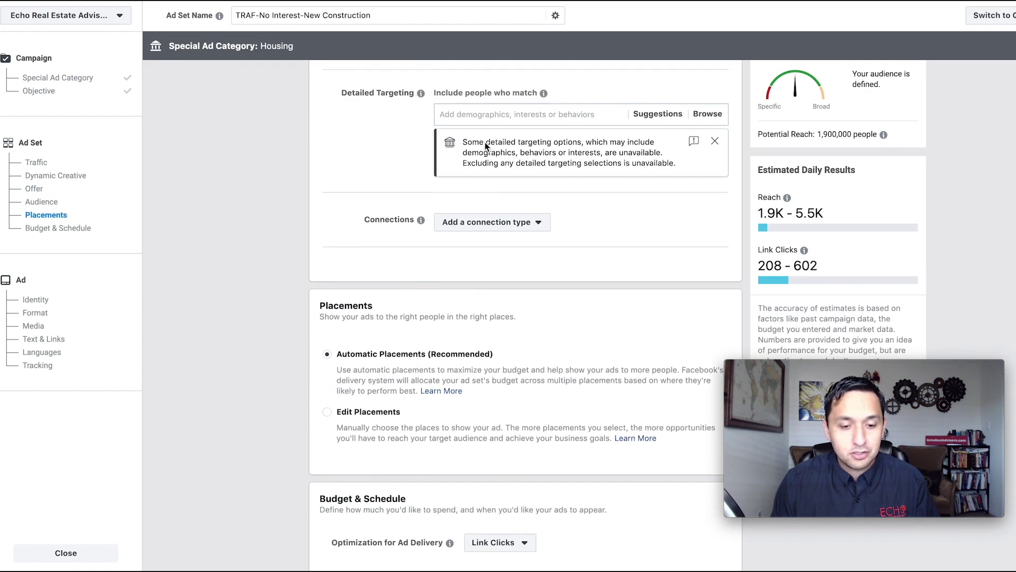
# Switch to manually edited placements and exclude the Audience Network, Instagram and Messenger platforms.
pyautogui.scroll(-3, 485, 142)
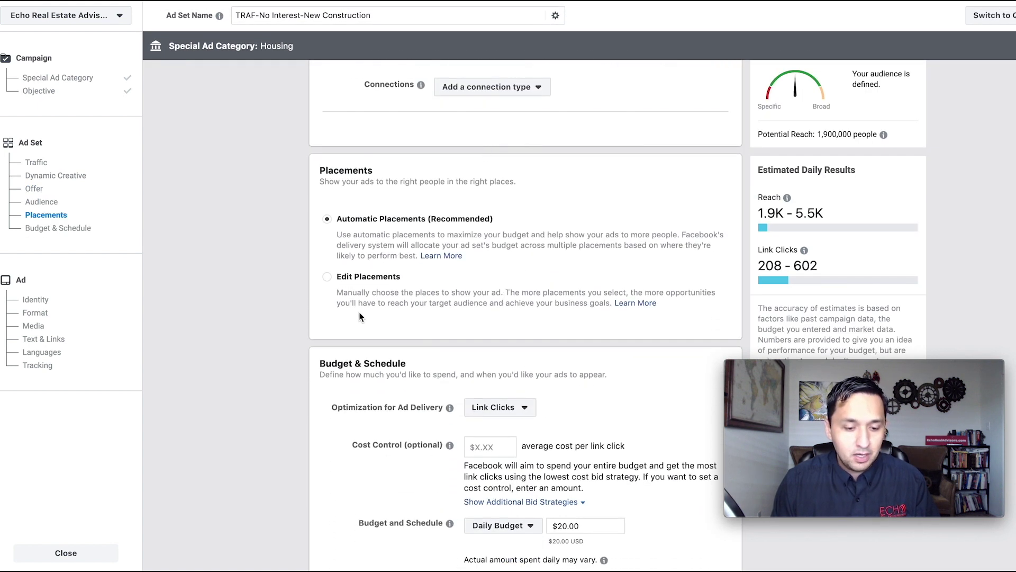
pyautogui.click(328, 278)
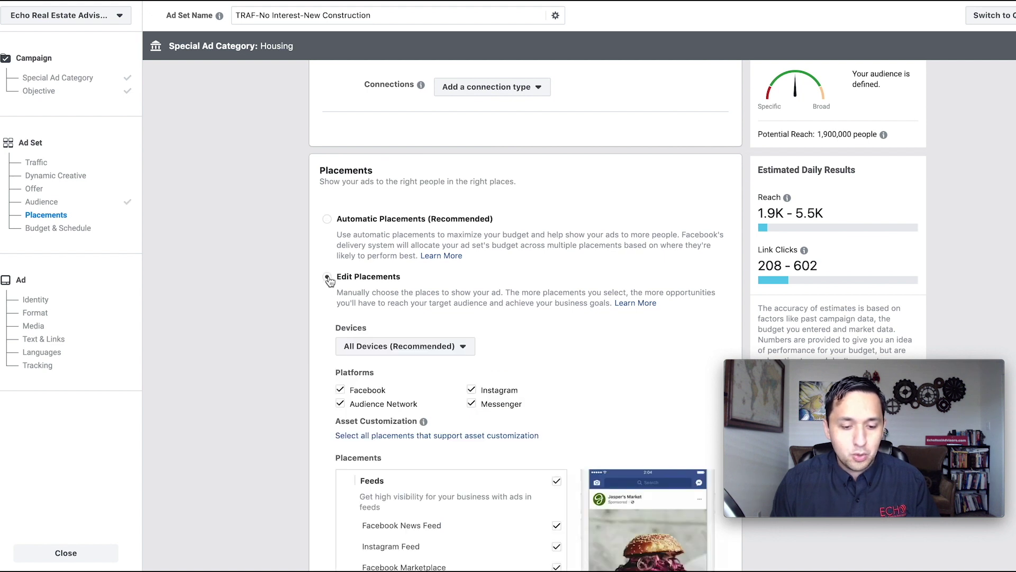
pyautogui.scroll(-4, 339, 233)
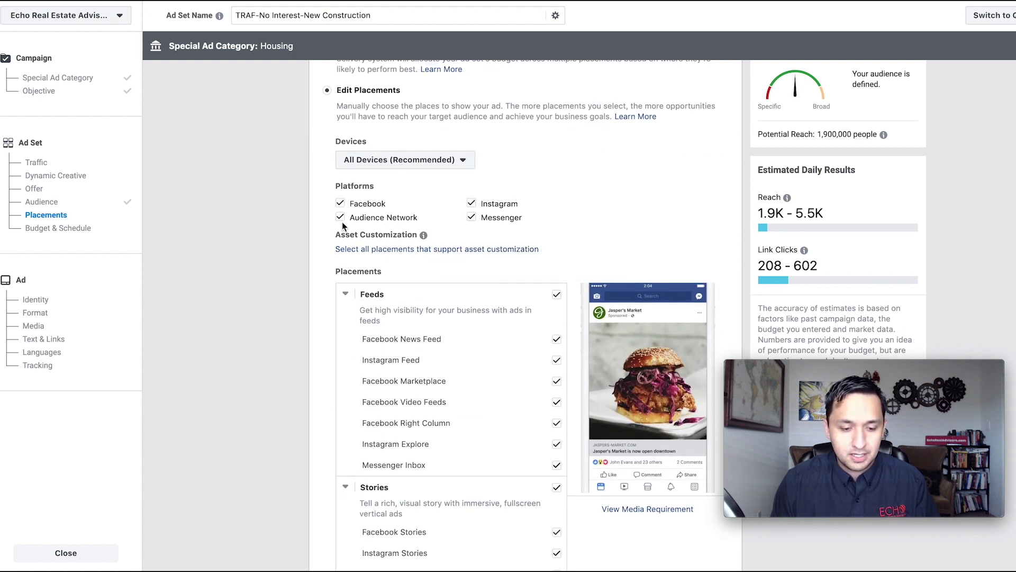
pyautogui.click(340, 218)
pyautogui.click(471, 204)
pyautogui.click(471, 217)
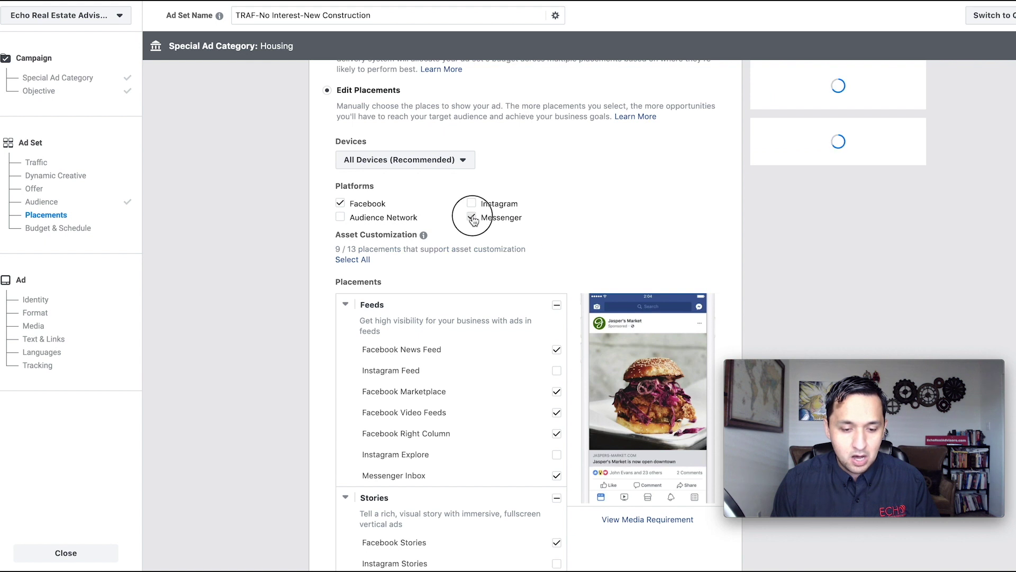
# Exclude Facebook Marketplace, Facebook Video Feeds and Facebook Right Column from the feed placements.
pyautogui.click(556, 391)
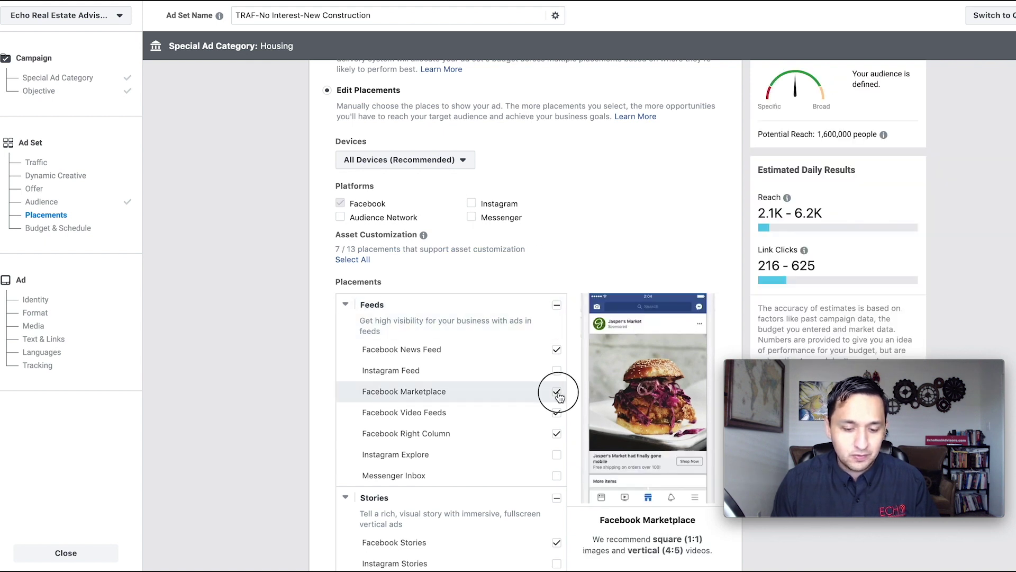
pyautogui.click(556, 412)
pyautogui.click(556, 433)
# Exclude the Facebook Stories, In-Stream and In-Article placements so that only Facebook News Feed remains selected.
pyautogui.scroll(-3, 556, 437)
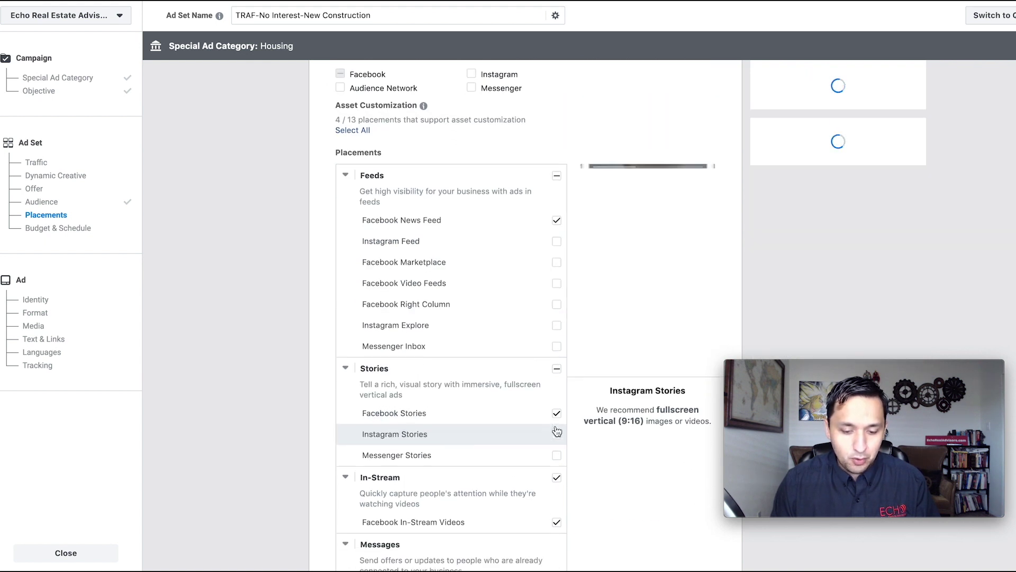
pyautogui.click(558, 419)
pyautogui.scroll(-3, 556, 424)
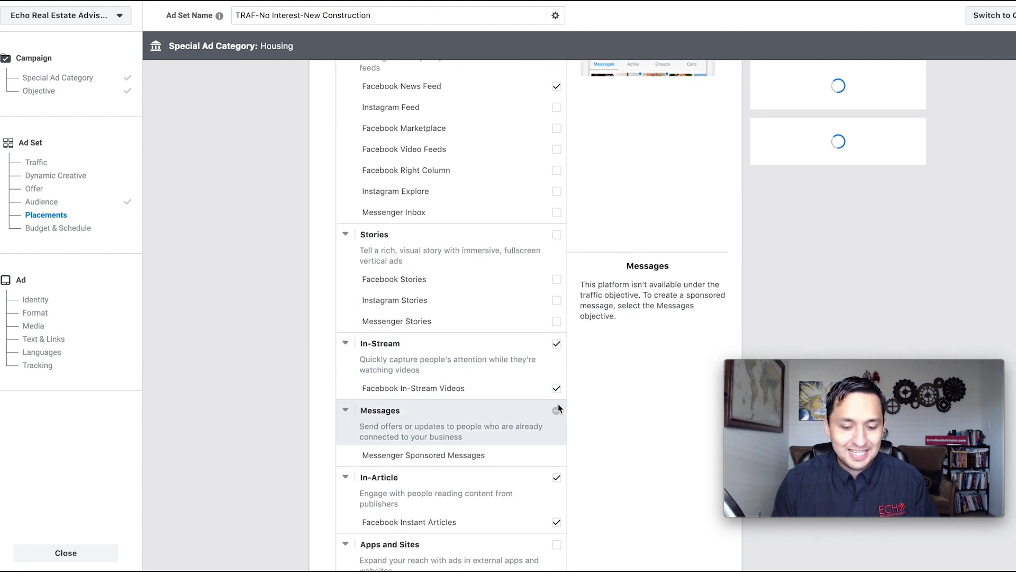
pyautogui.click(556, 343)
pyautogui.scroll(-1, 557, 426)
pyautogui.click(556, 416)
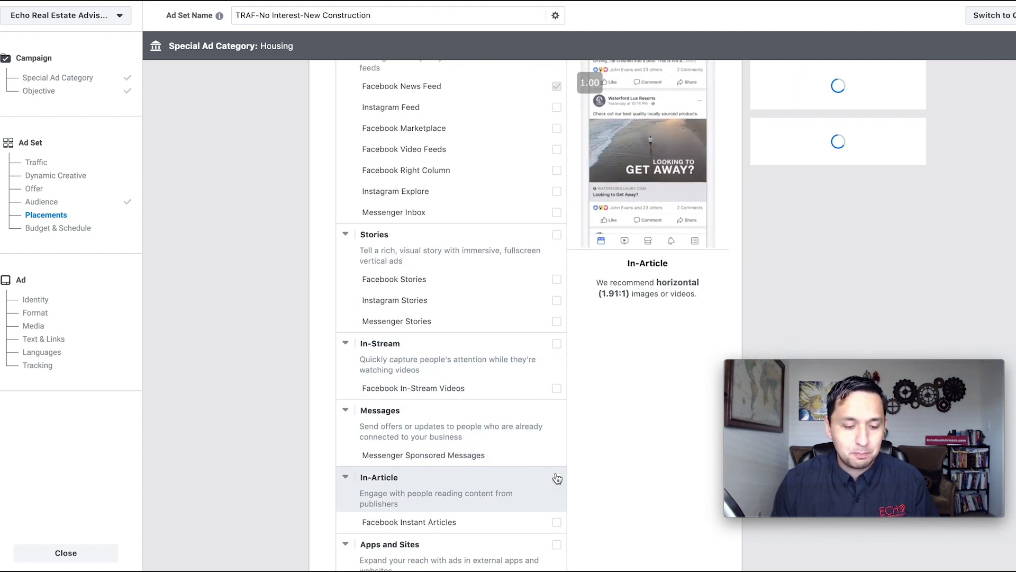
# Set the ad set's daily budget to $50.00.
pyautogui.scroll(-2, 556, 474)
pyautogui.scroll(6, 557, 477)
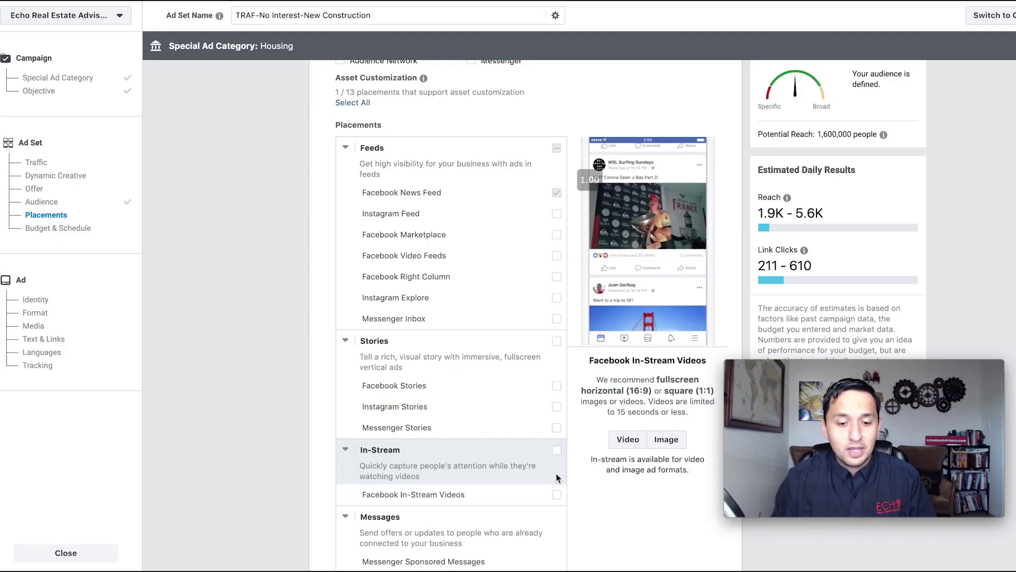
pyautogui.scroll(3, 557, 477)
pyautogui.scroll(2, 557, 478)
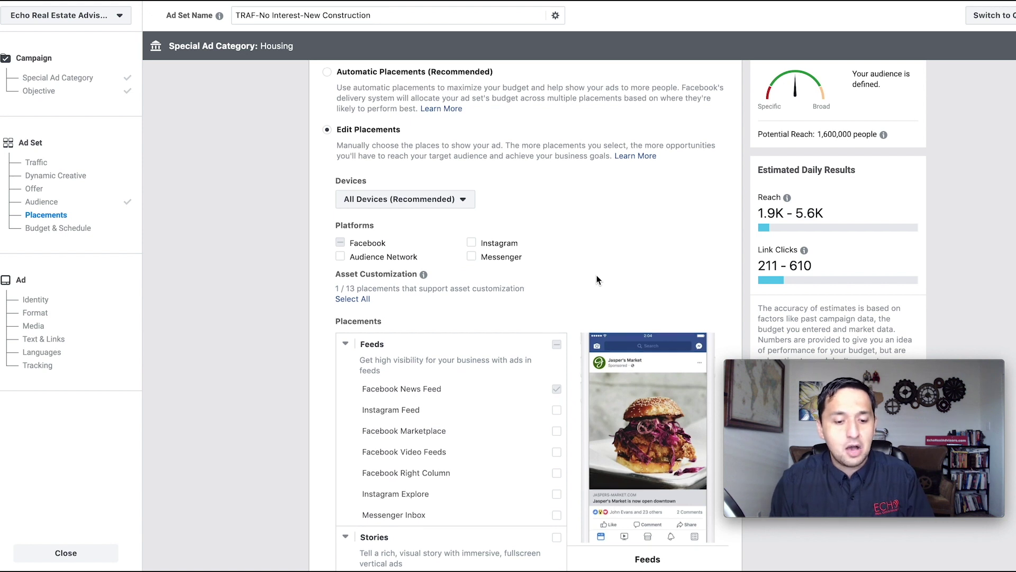
pyautogui.scroll(-4, 597, 279)
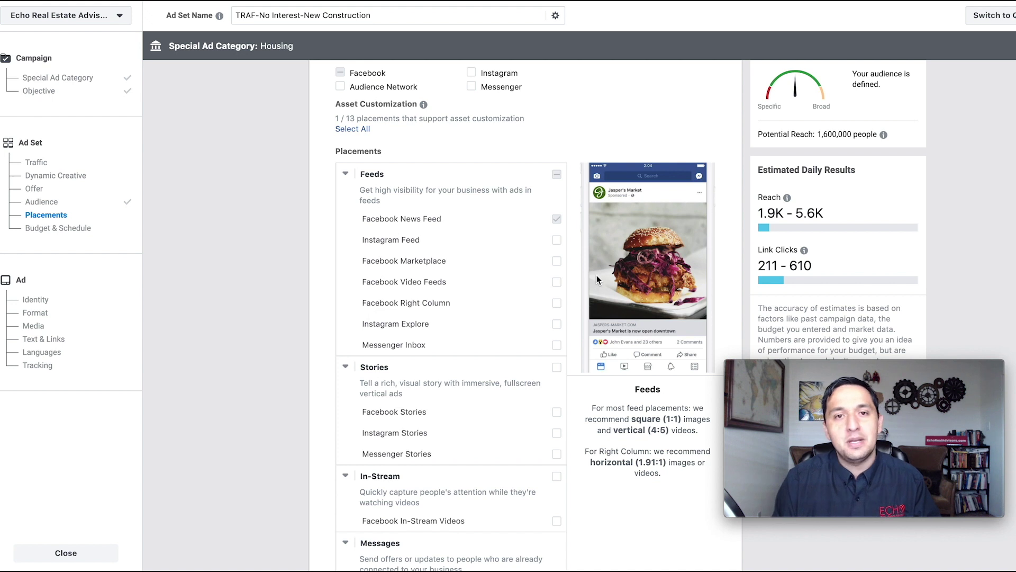
pyautogui.scroll(-10, 597, 279)
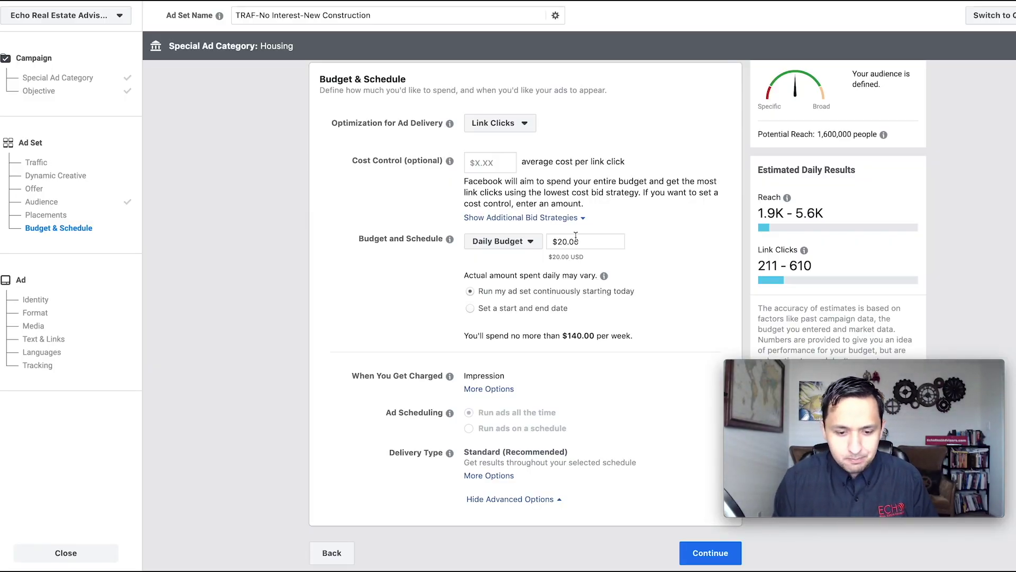
pyautogui.click(593, 241)
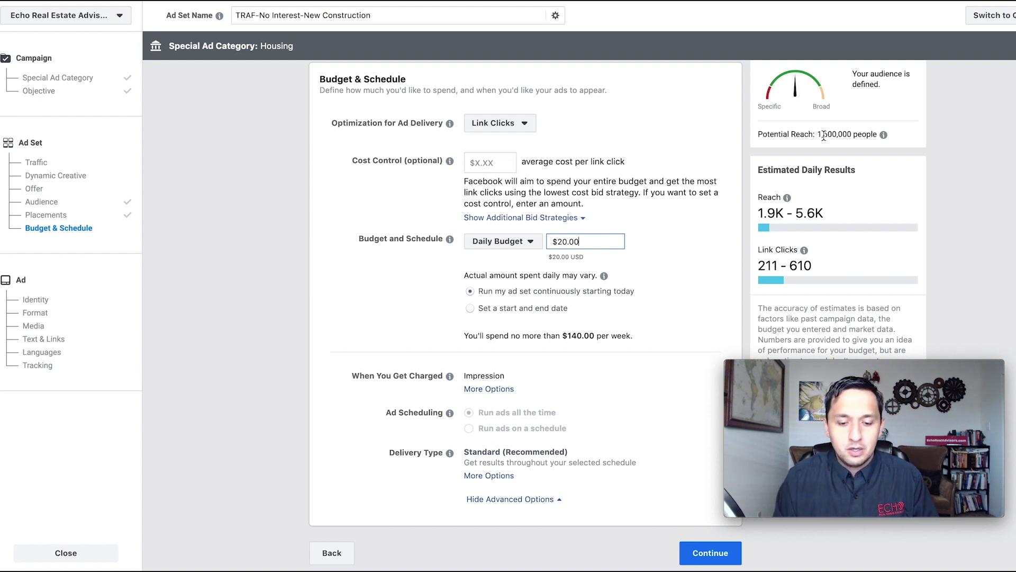
pyautogui.tripleClick(563, 242)
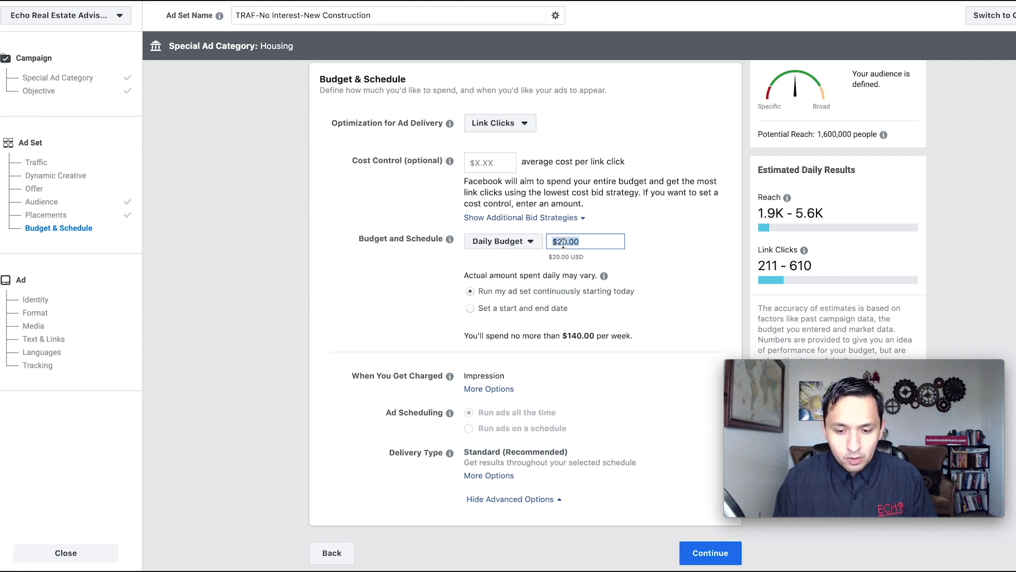
pyautogui.write('50')
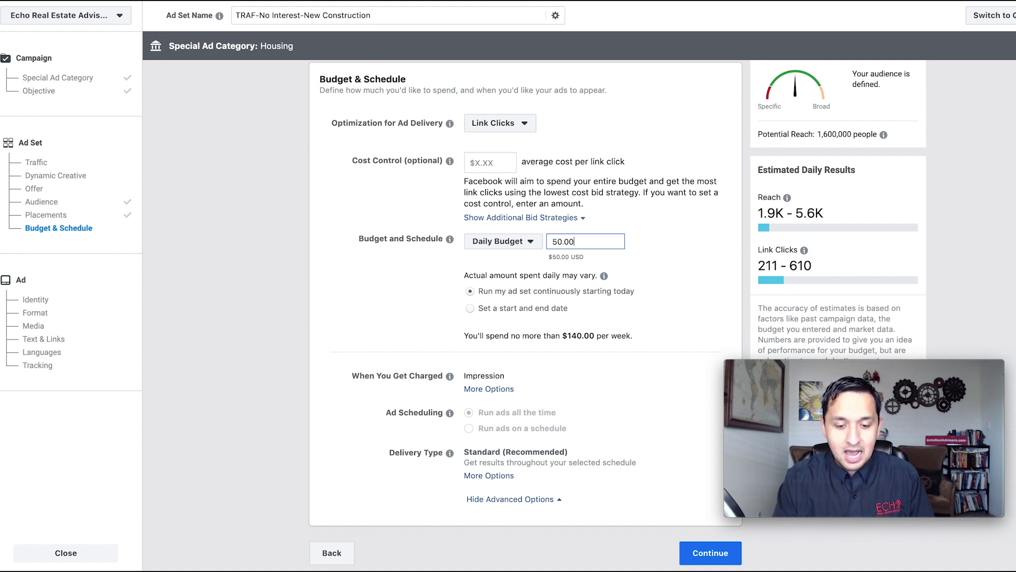
pyautogui.click(651, 241)
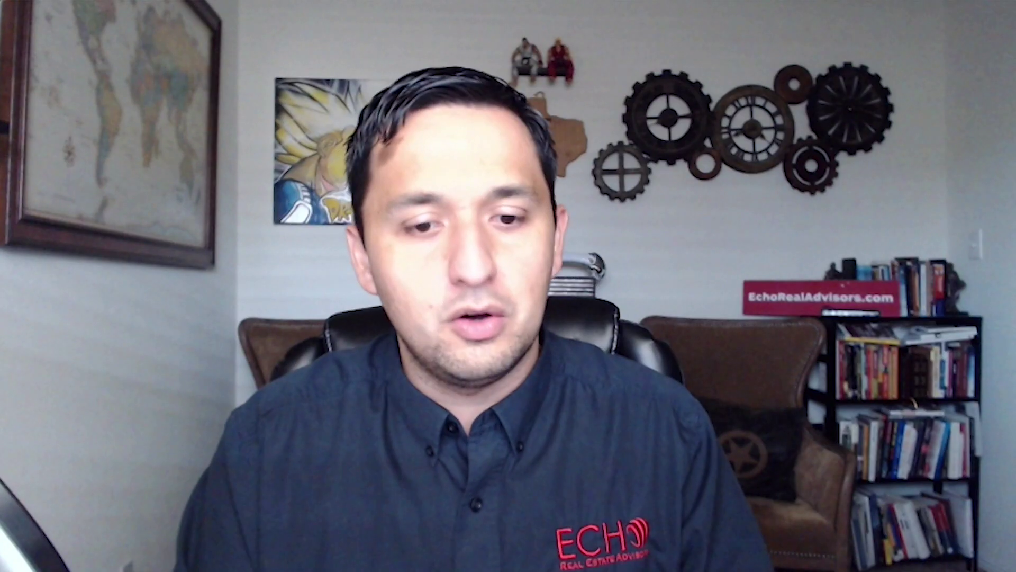